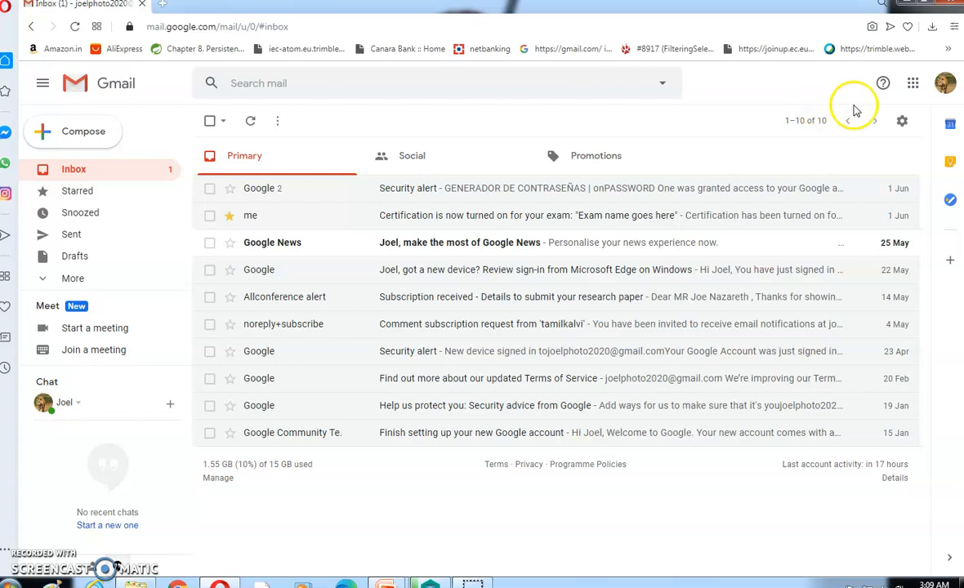
- Open Blogger from the Google apps list and view the live "Corona Updates World, India and Tamilnadu" blog
left_click(915, 88)
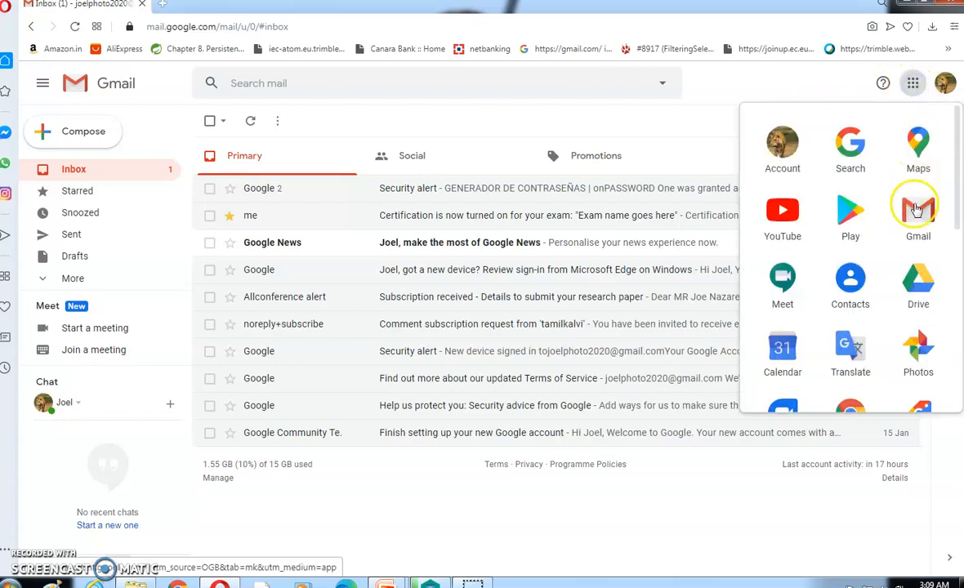
left_click_drag(749, 405, 727, 431)
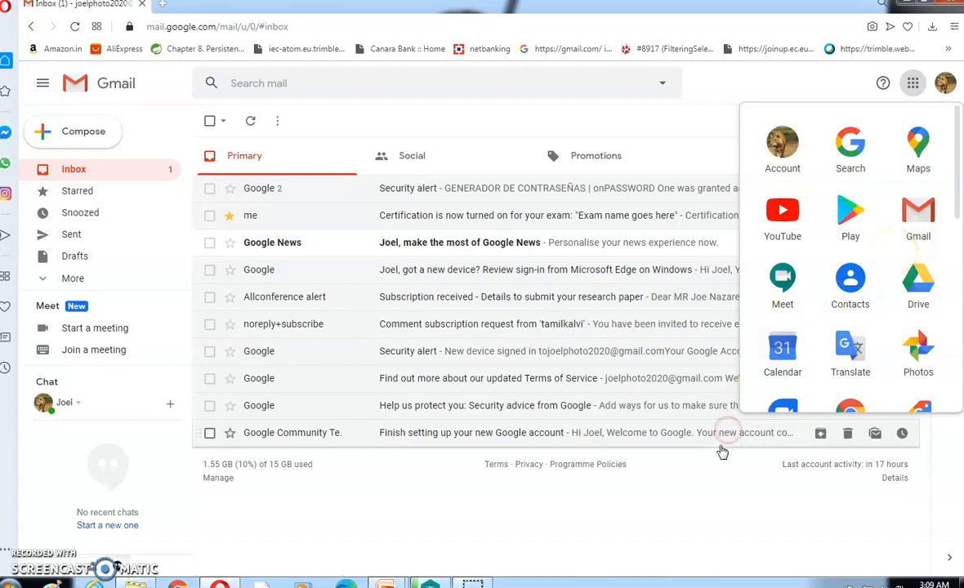
scroll(789, 383, "down", 3)
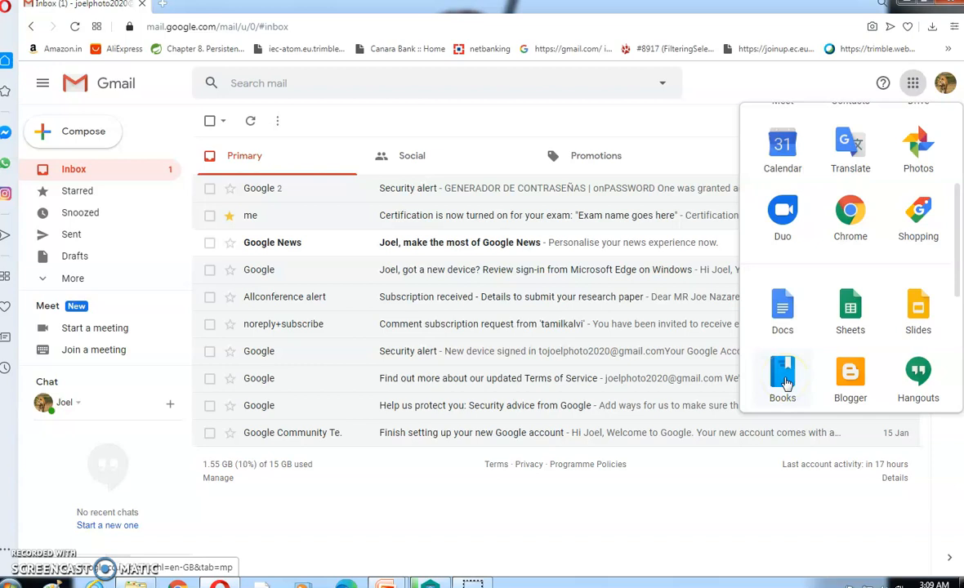
left_click(850, 378)
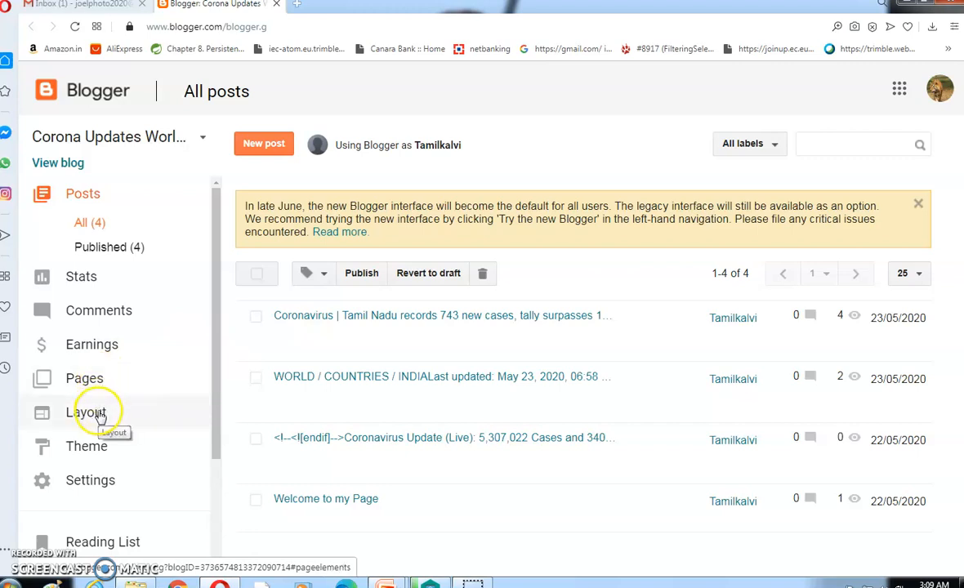
left_click(68, 165)
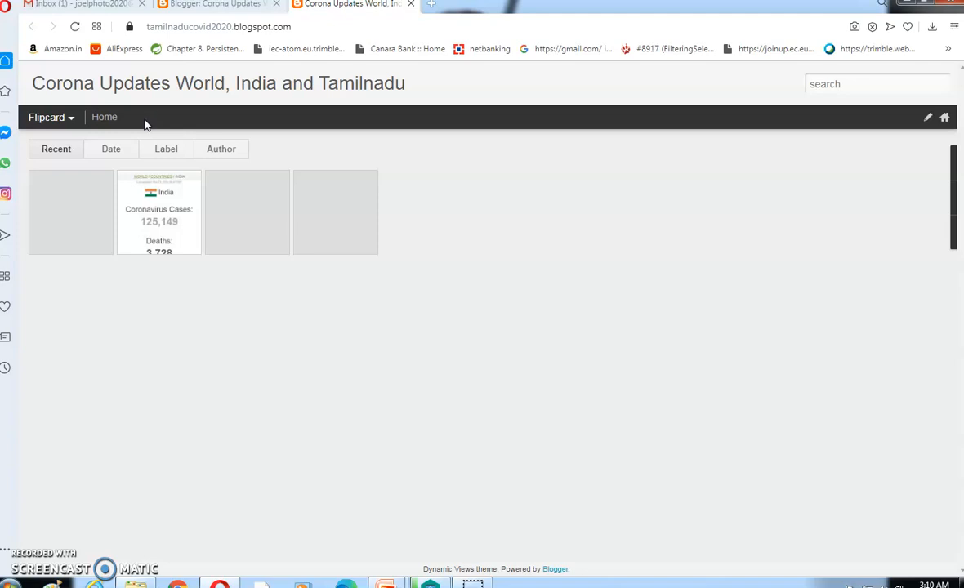
- Return to the Blogger dashboard and look through the available blog themes as far as the Dynamic Views group
left_click(204, 6)
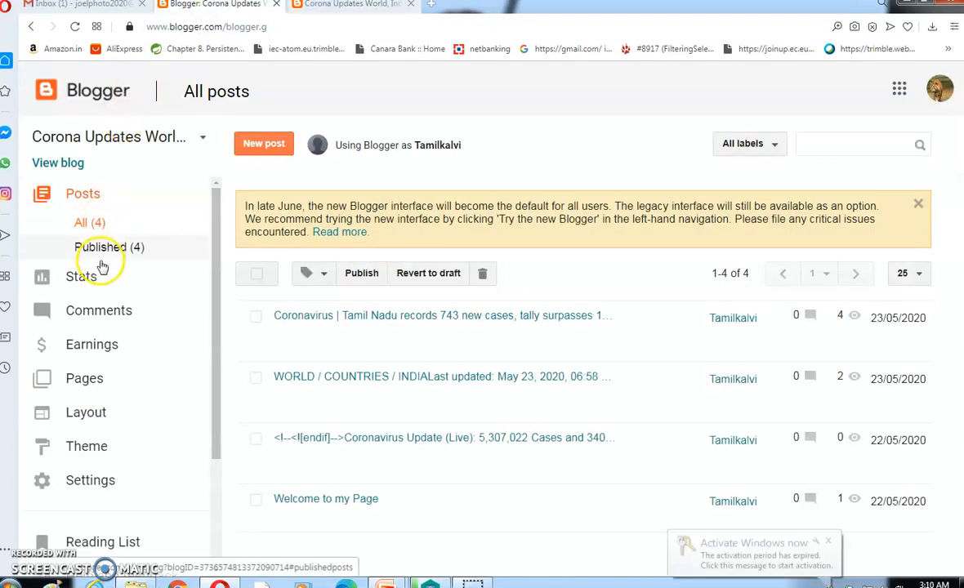
left_click(86, 449)
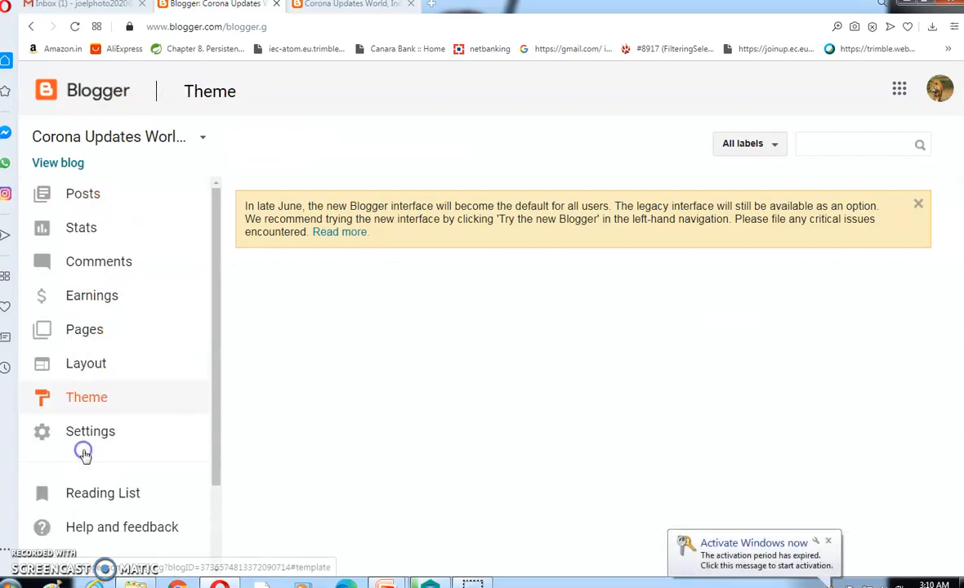
left_click(336, 419)
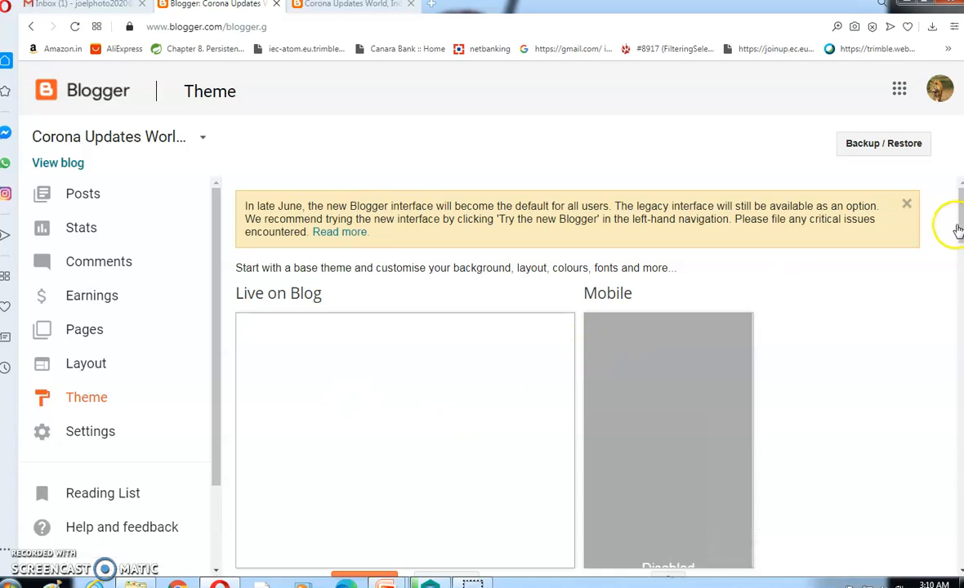
scroll(928, 241, "down", 2)
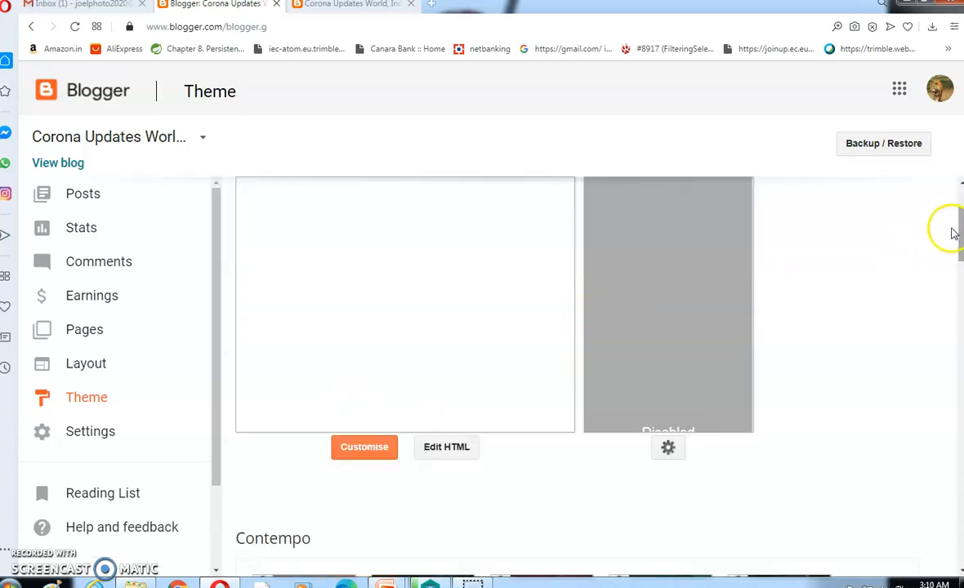
left_click(960, 245)
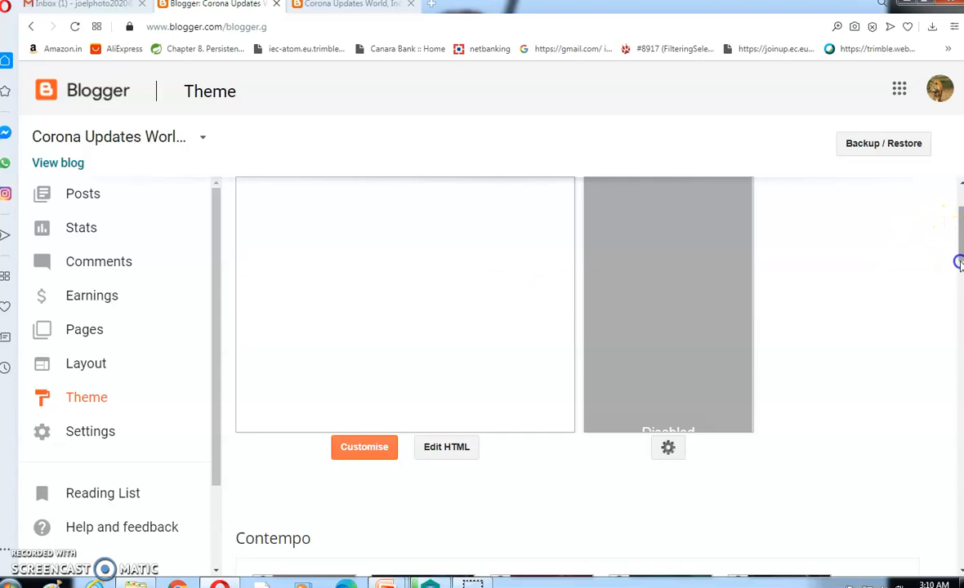
left_click_drag(958, 269, 936, 411)
mouse_move(423, 425)
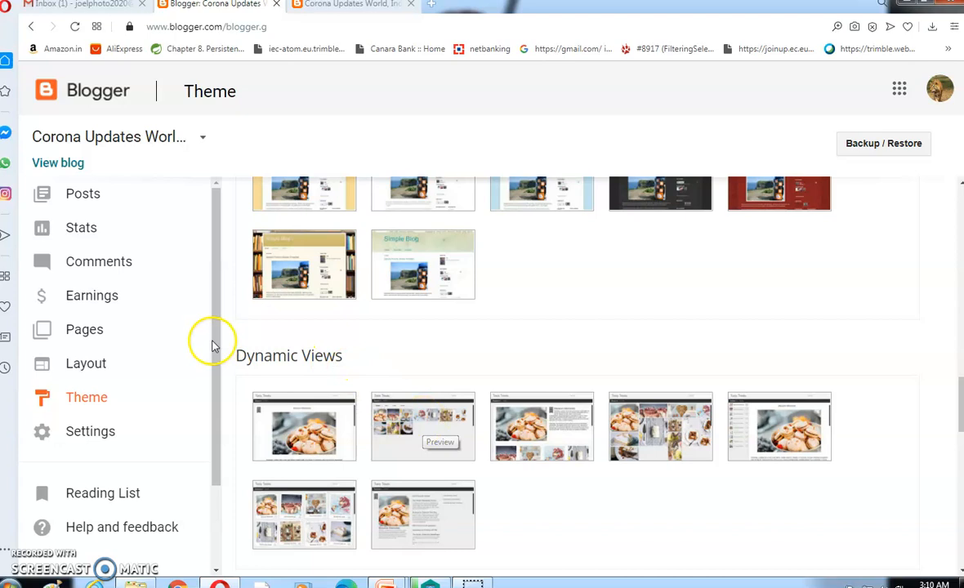
- Create a new page for the blog and title it "Videos"
left_click(76, 332)
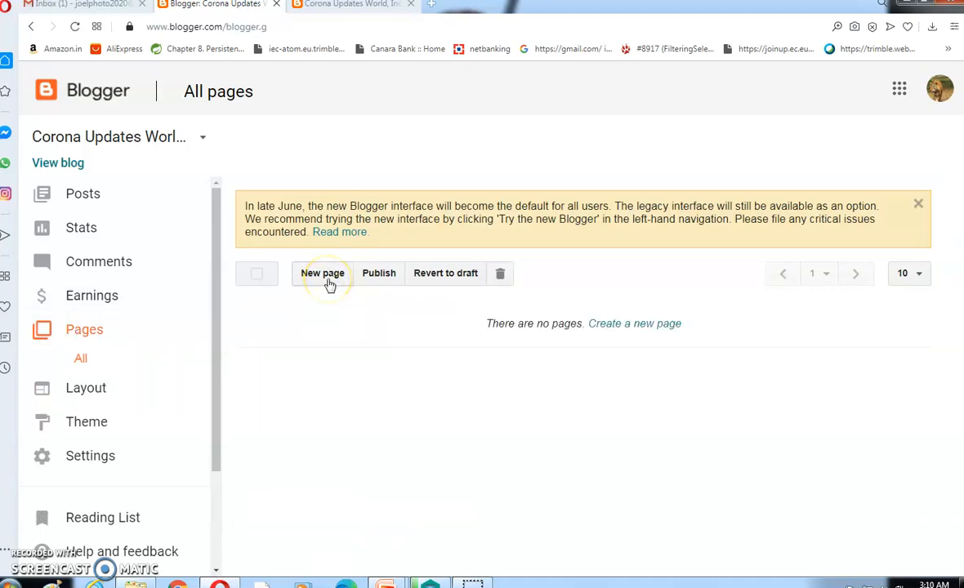
left_click(608, 326)
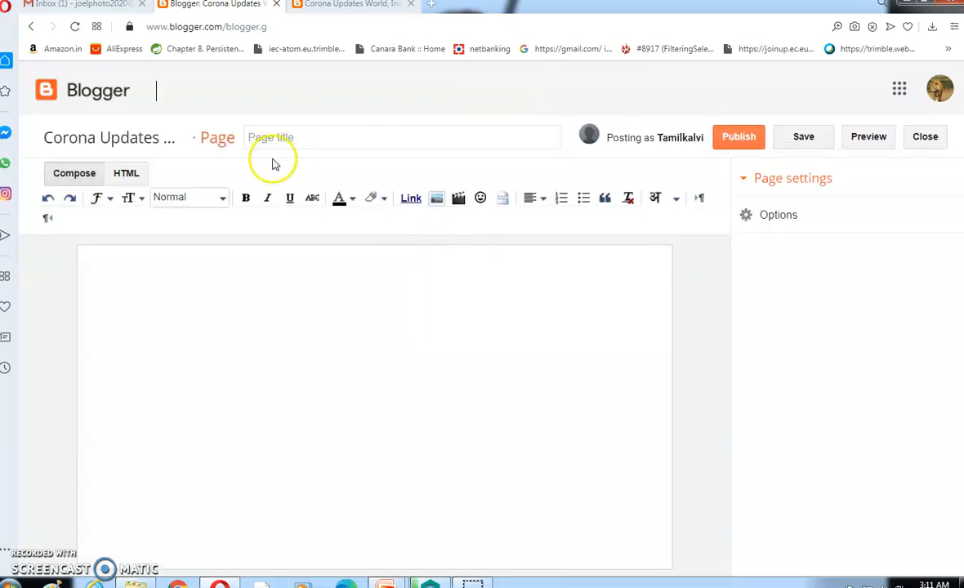
left_click(276, 136)
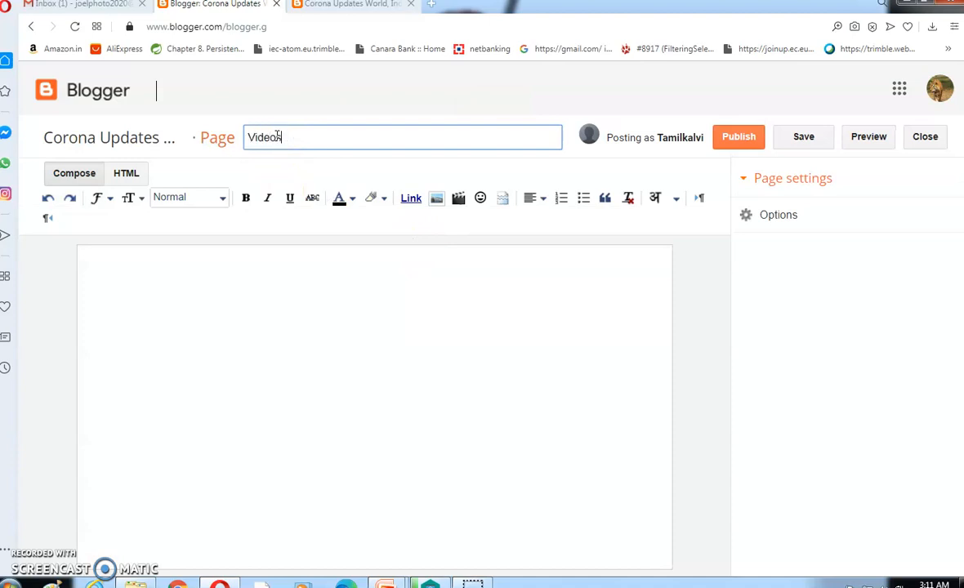
- Write "Welcome to my video page" as the page's body text and publish the page
left_click(194, 273)
type("Welcome to my videop")
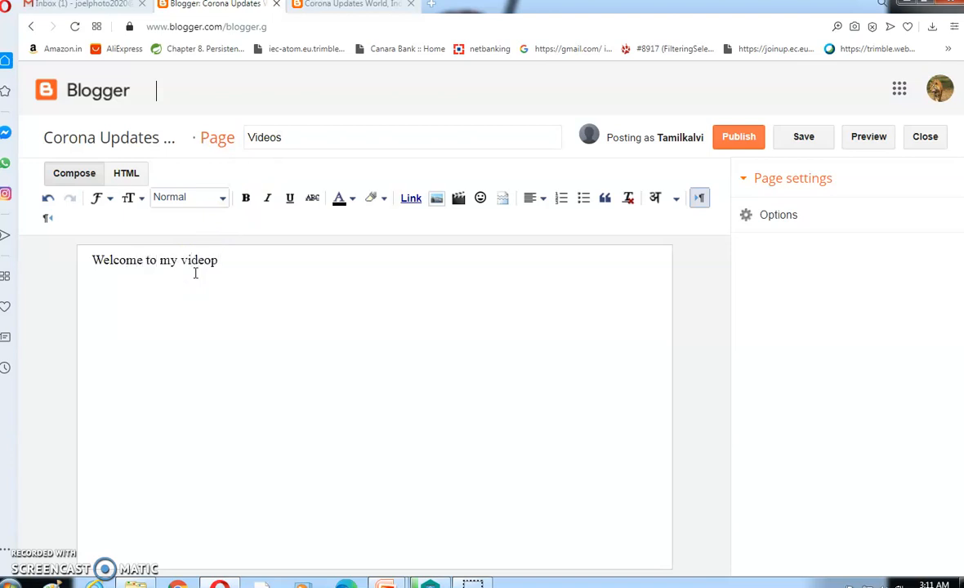
left_click(211, 260)
type("page")
left_click(740, 141)
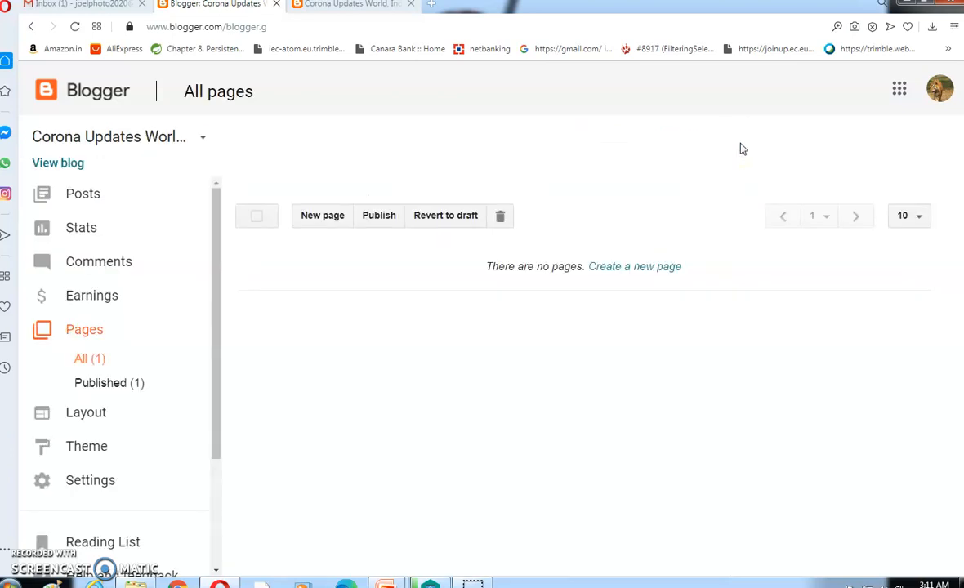
- Check the live blog's menu bar, and add a Pages gadget to the sidebar-right-1 section of the layout
left_click(339, 7)
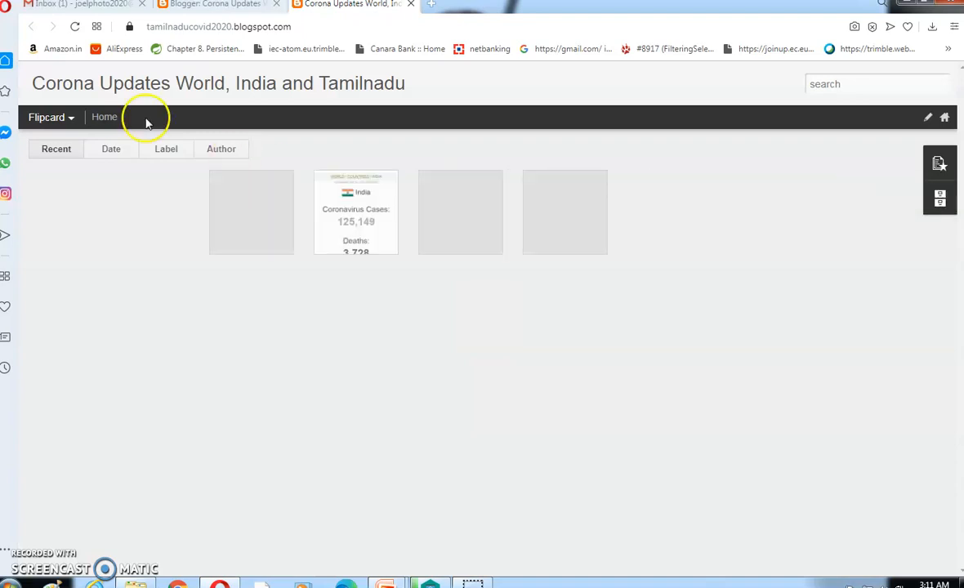
left_click(193, 6)
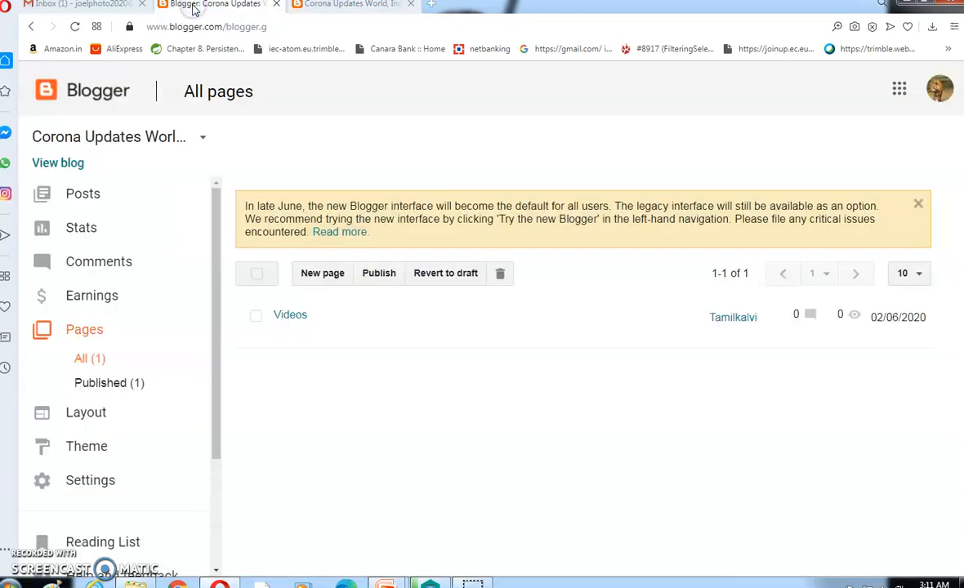
left_click(85, 413)
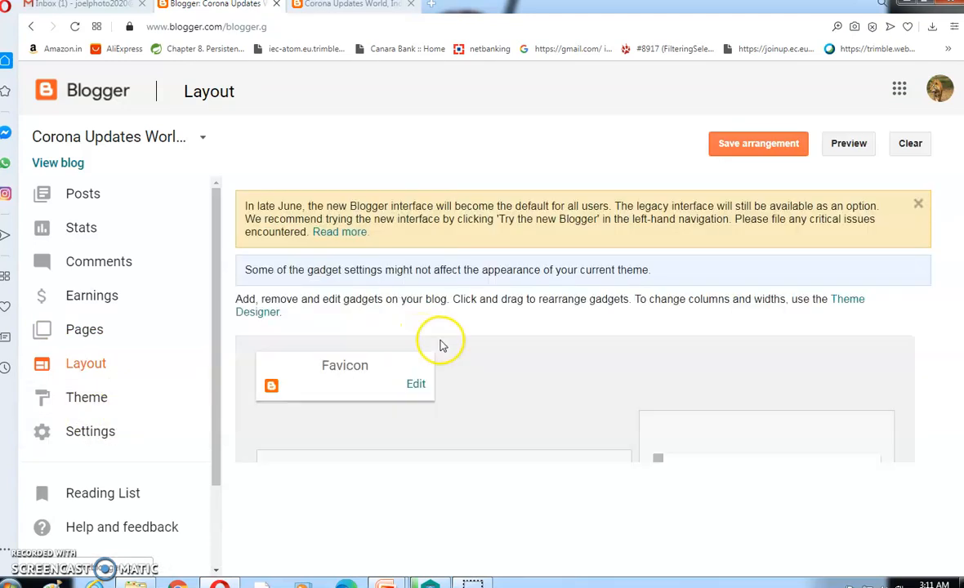
scroll(542, 376, "down", 3)
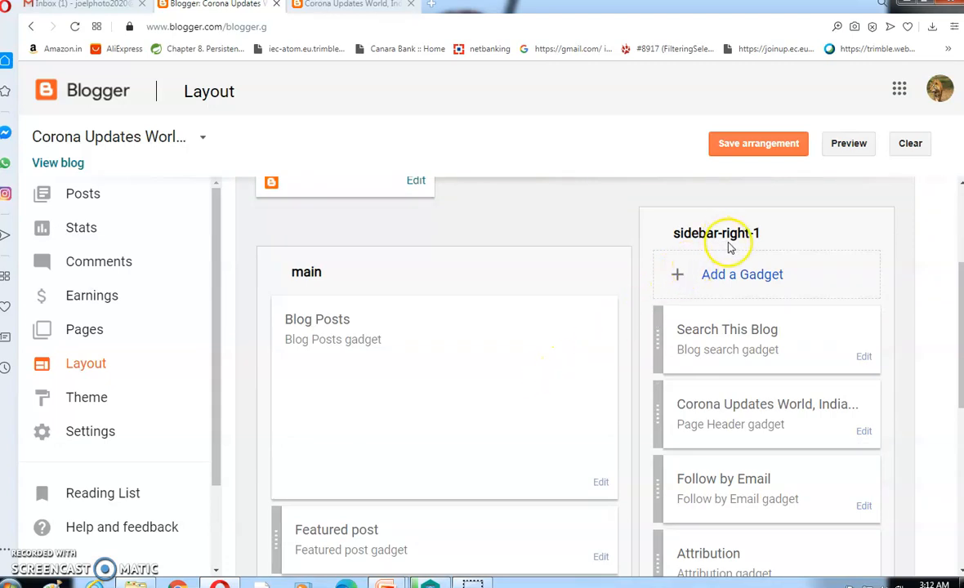
left_click(724, 283)
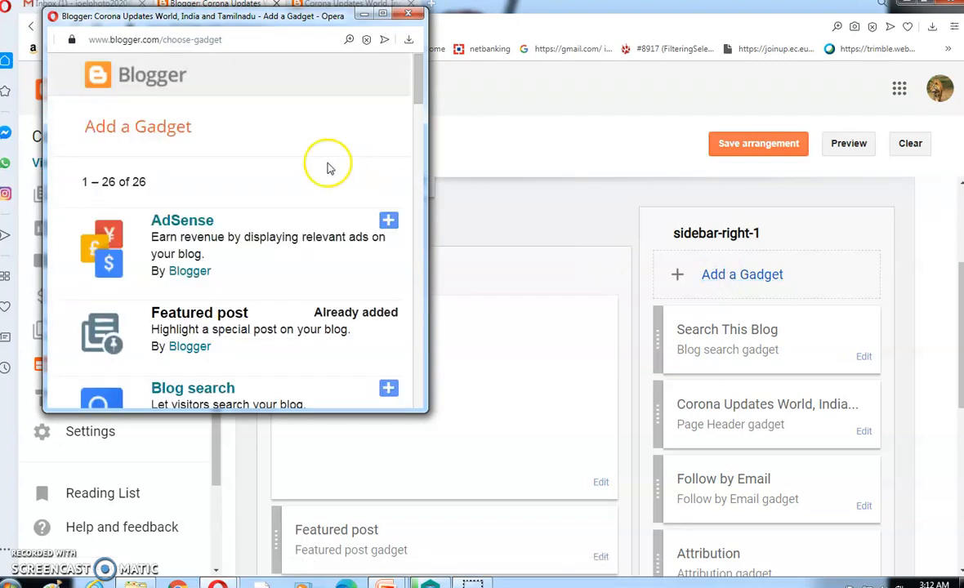
left_click_drag(422, 86, 414, 215)
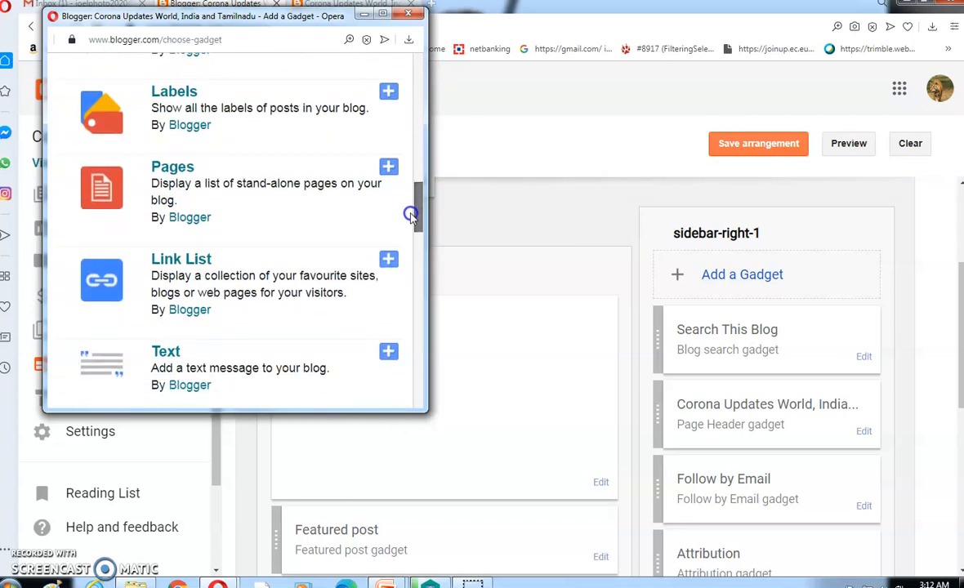
left_click(389, 169)
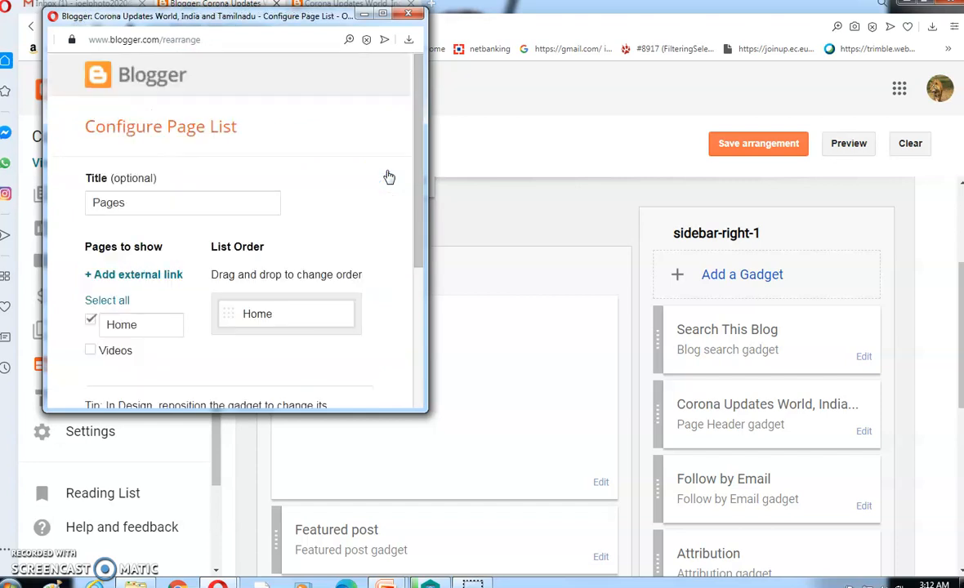
- Configure the Pages gadget to show Videos and not Home, and save the gadget
left_click_drag(422, 165, 418, 215)
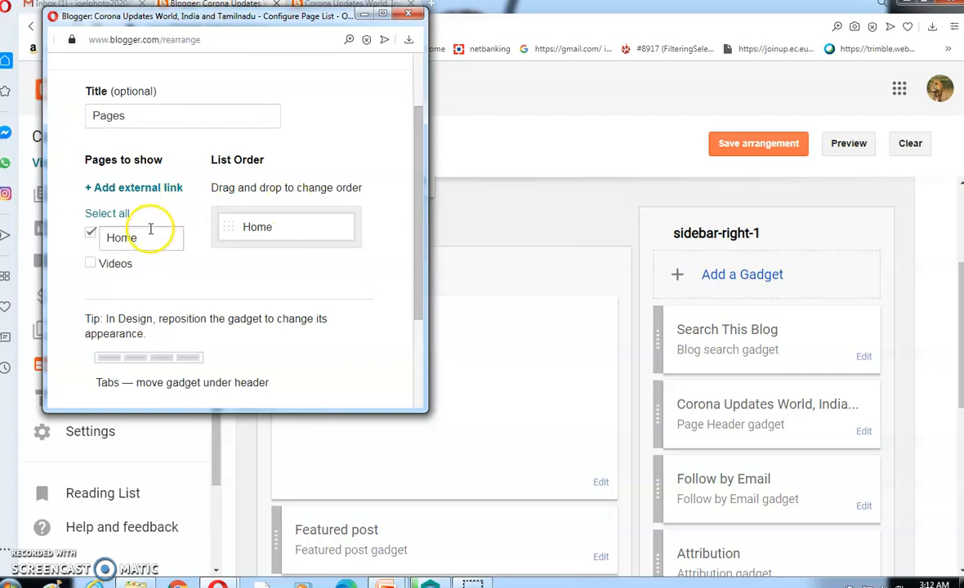
left_click(90, 233)
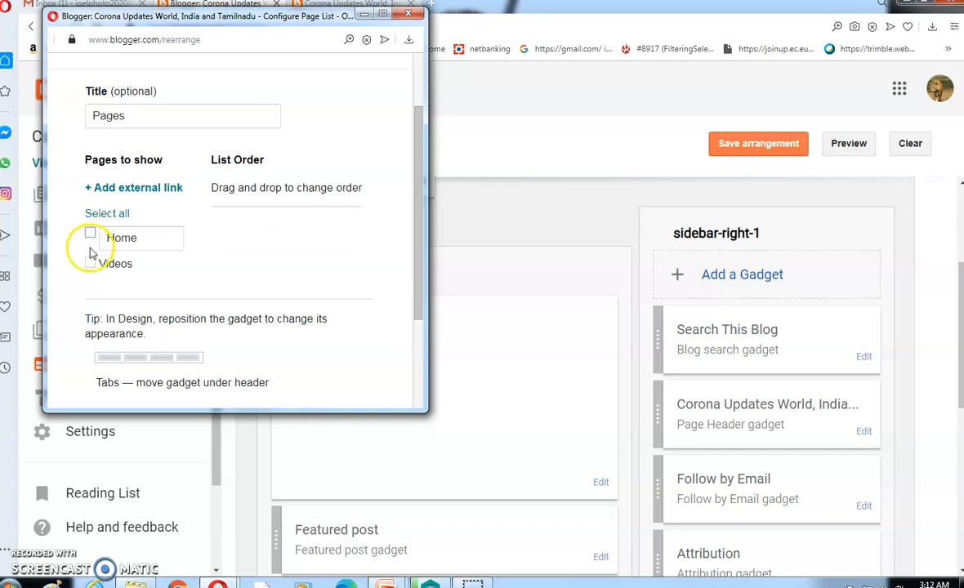
left_click(90, 264)
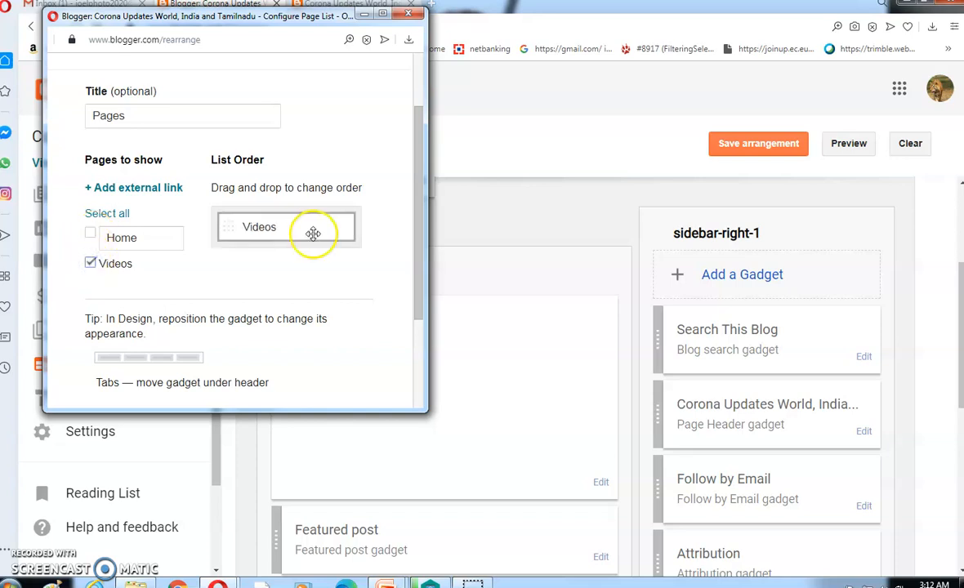
left_click_drag(423, 183, 409, 292)
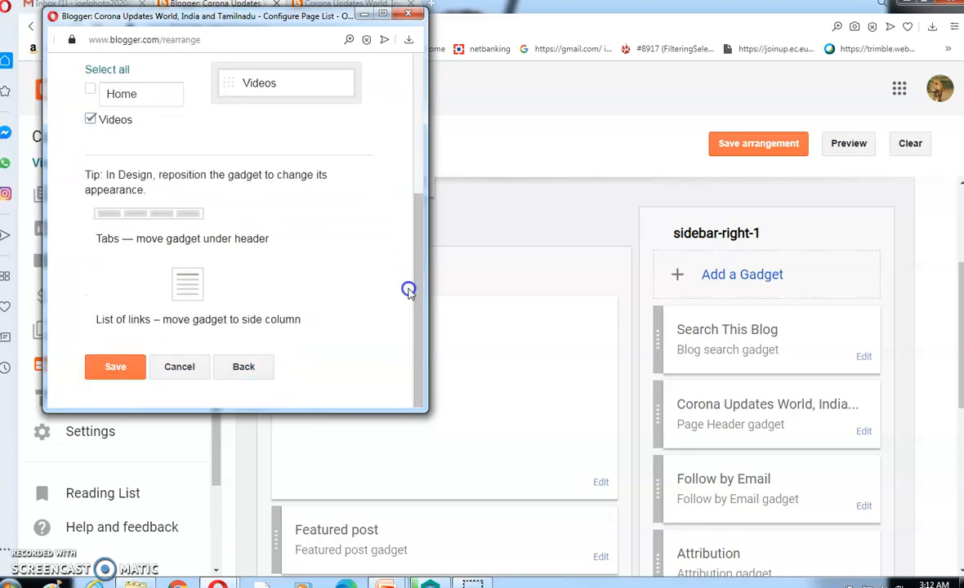
left_click(113, 367)
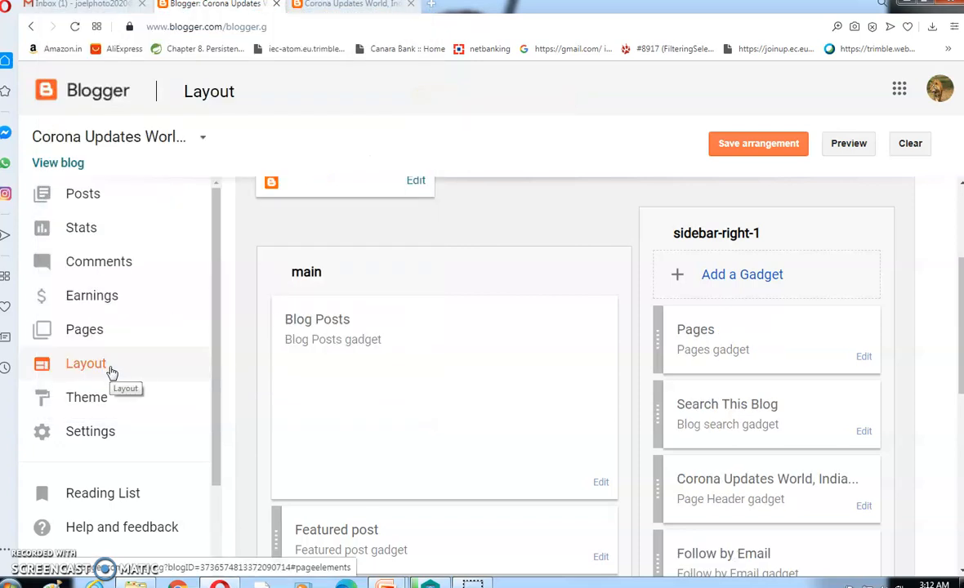
- Save the layout arrangement and check the updated menu bar on the live blog
left_click(738, 143)
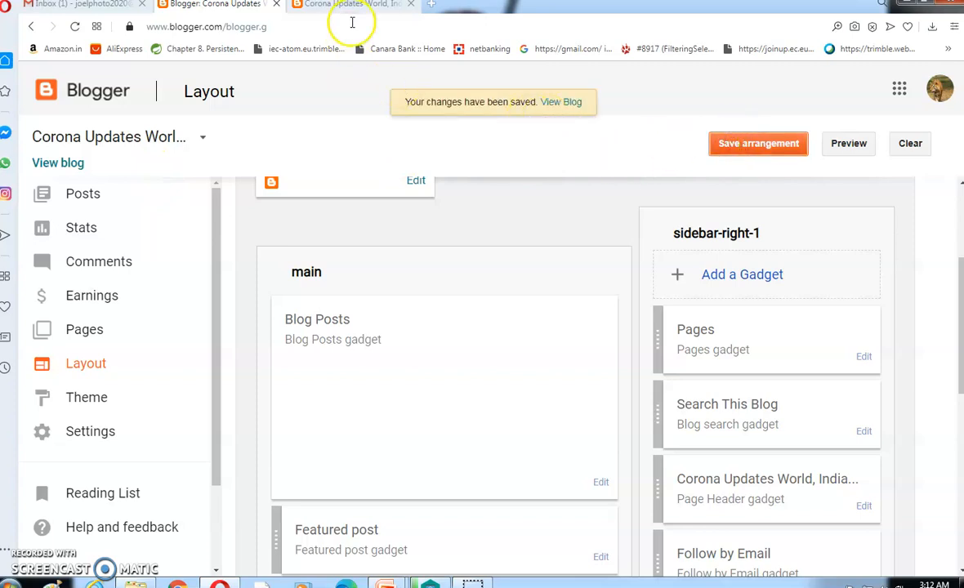
left_click(333, 6)
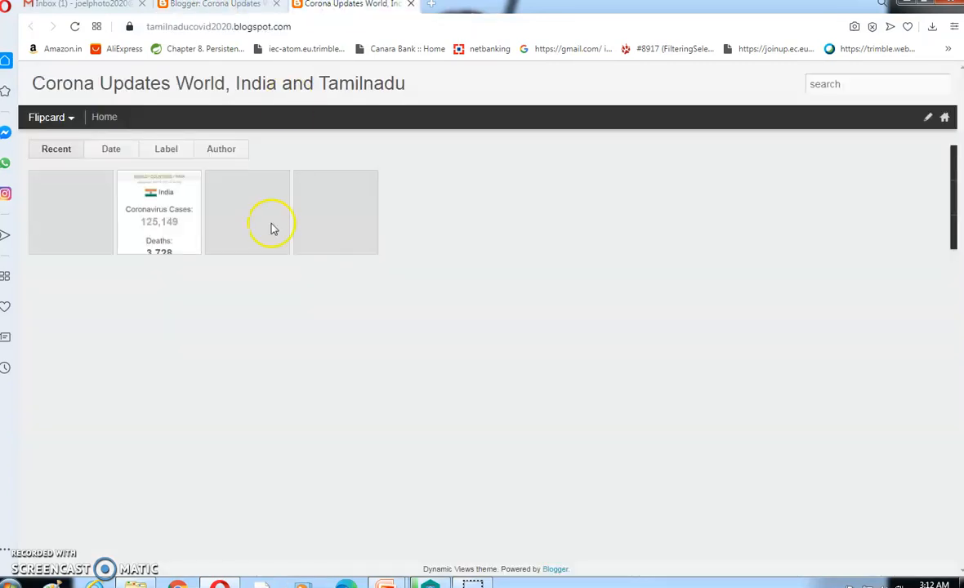
left_click(274, 234)
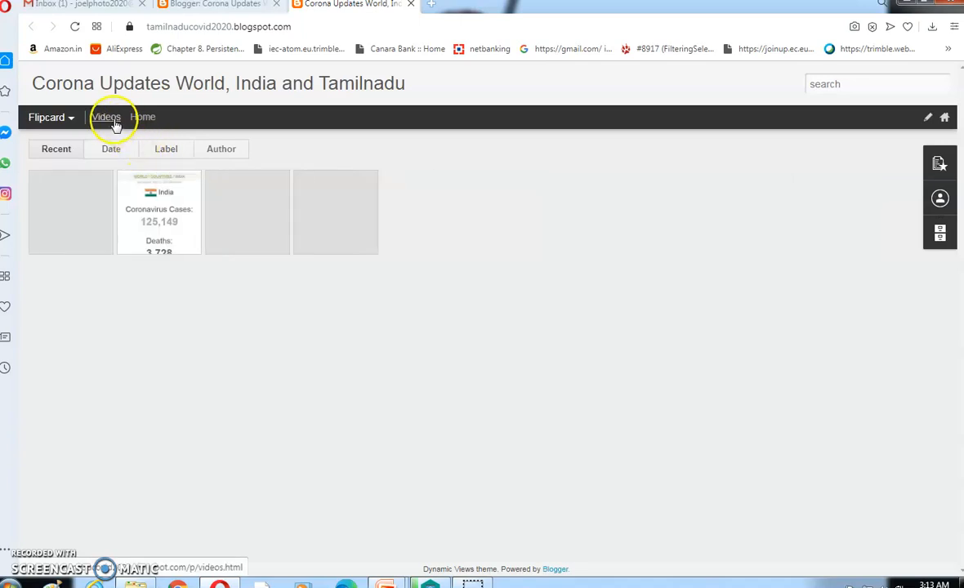
- Include Home in the Pages gadget's list, save the gadget and check the live blog's menu bar again
left_click(219, 6)
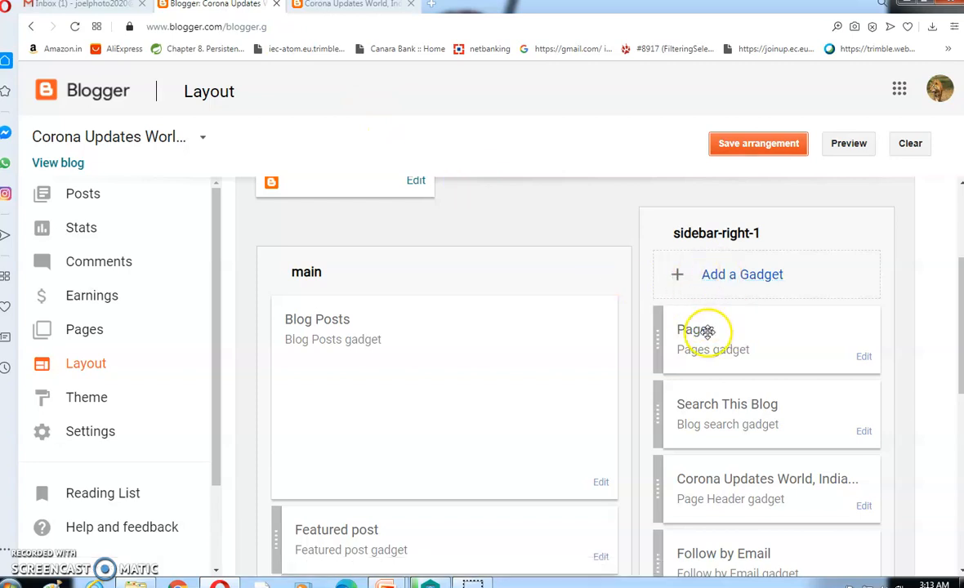
left_click(863, 360)
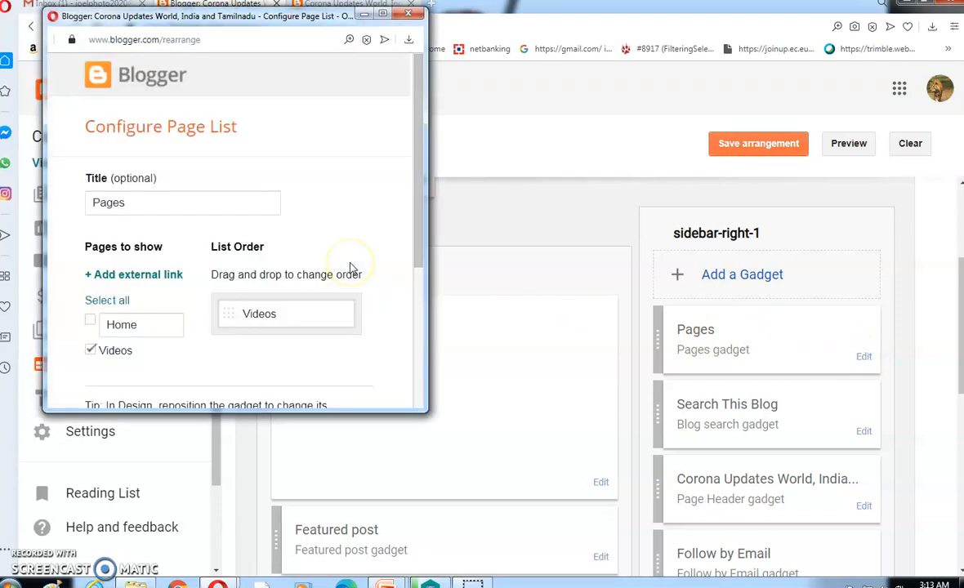
left_click(90, 322)
left_click(416, 201)
left_click_drag(417, 201, 413, 337)
left_click(116, 369)
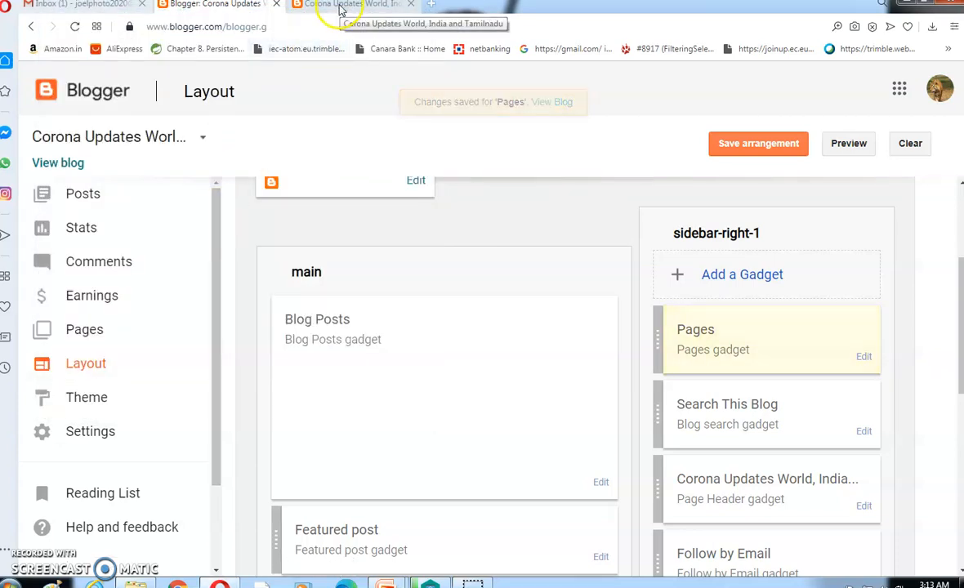
left_click(341, 8)
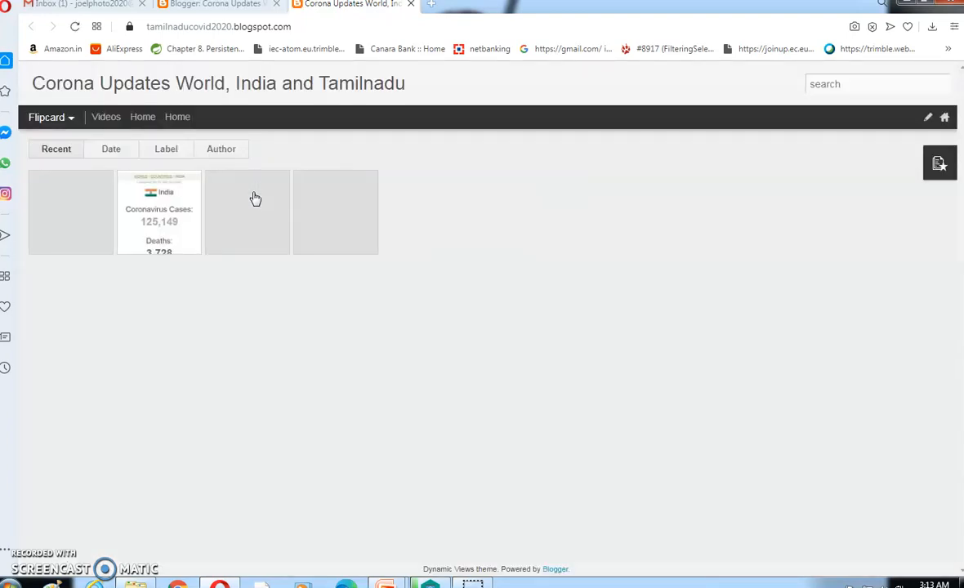
- View the Videos page on the live blog, and remove Home from the Pages gadget's list in the layout, saving the gadget
left_click(113, 119)
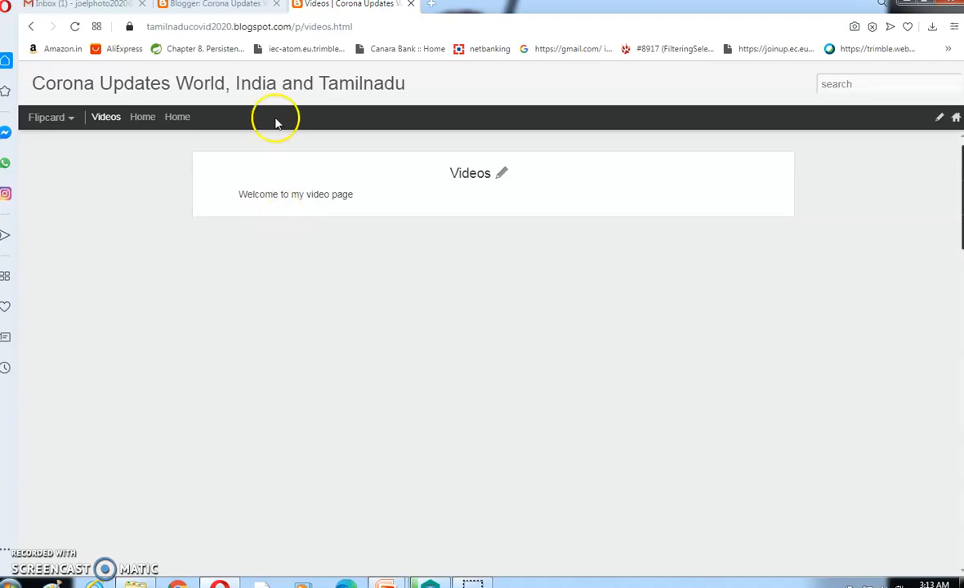
left_click(237, 8)
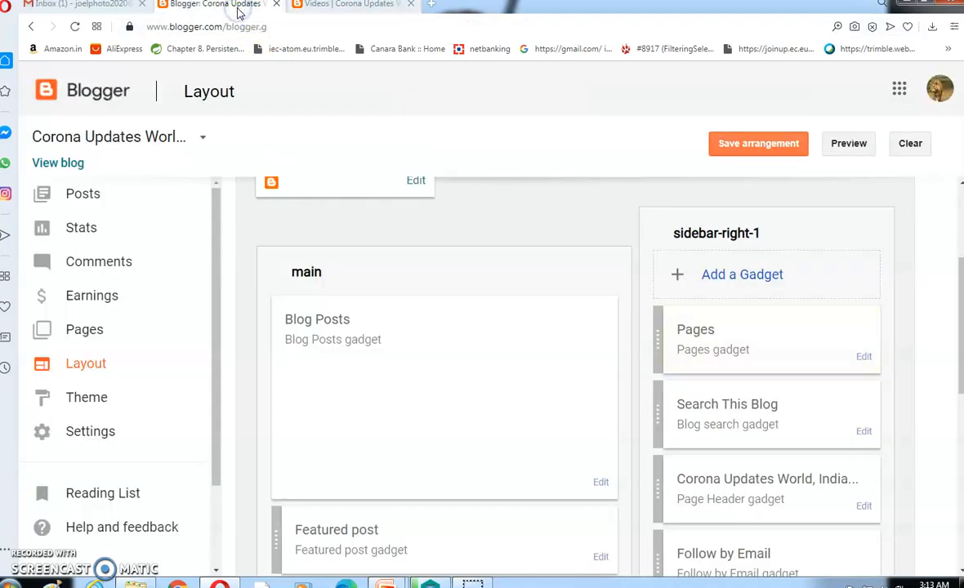
left_click(864, 358)
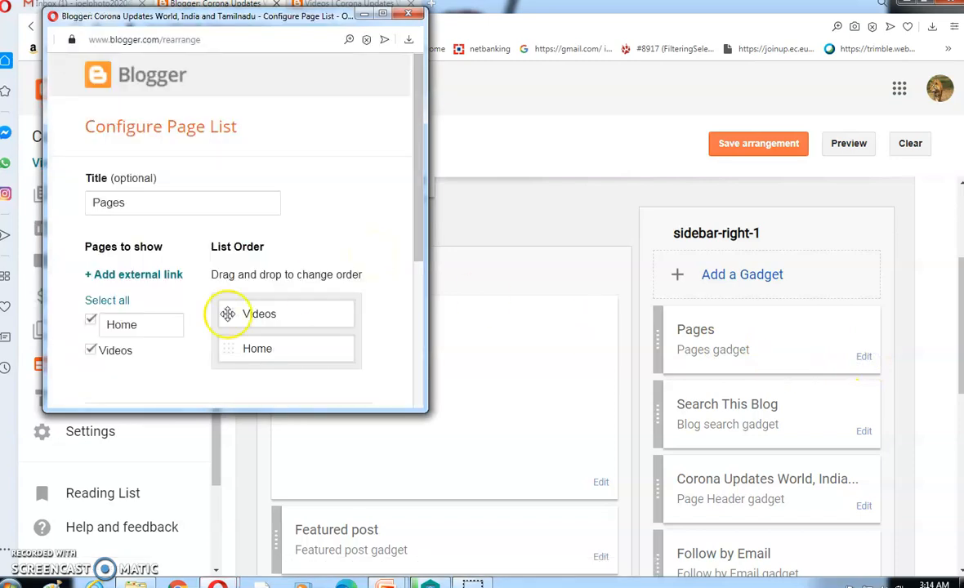
left_click(91, 319)
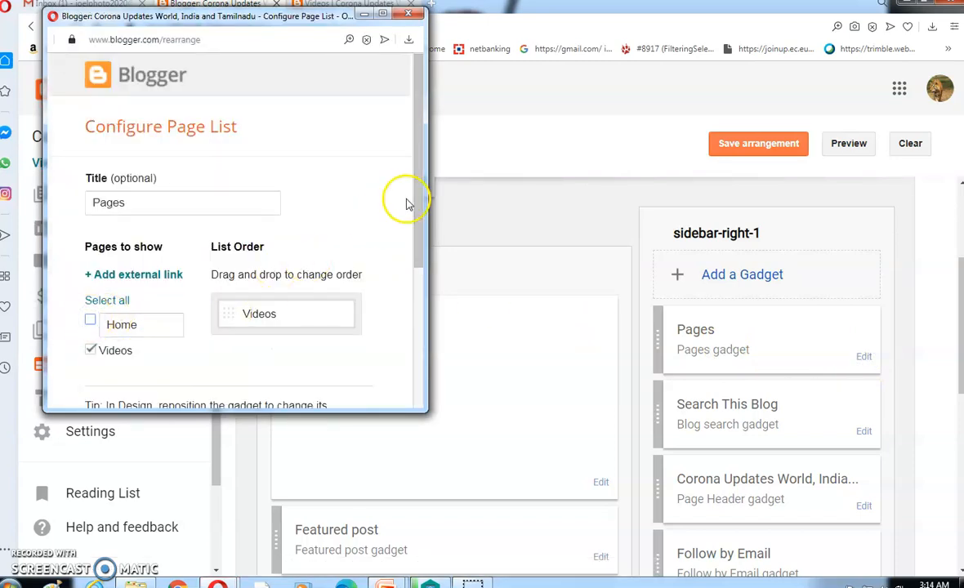
left_click_drag(422, 194, 412, 335)
left_click(116, 372)
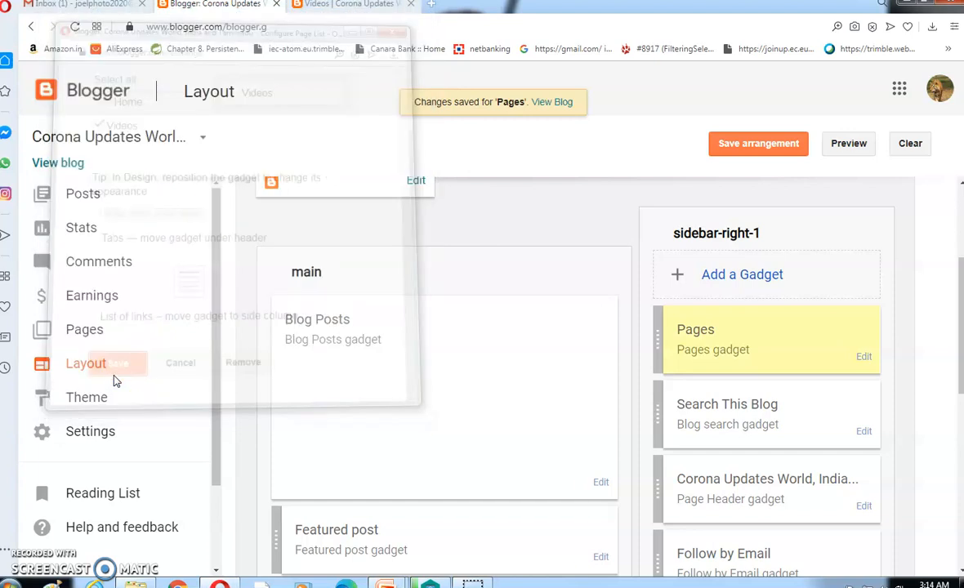
- Reload the live blog's Videos page to check its menu bar for the duplicate Home entry
left_click(327, 5)
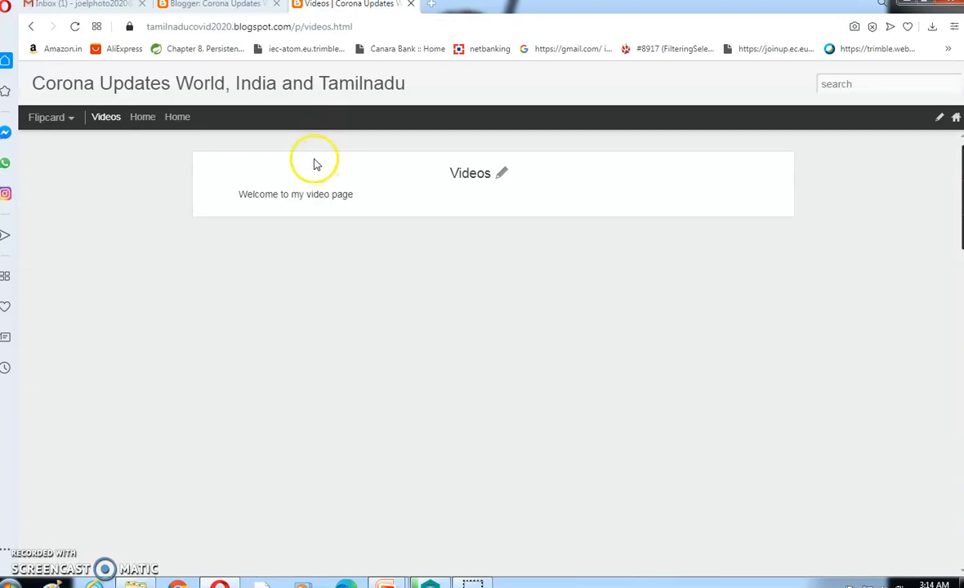
left_click(75, 28)
left_click(286, 184)
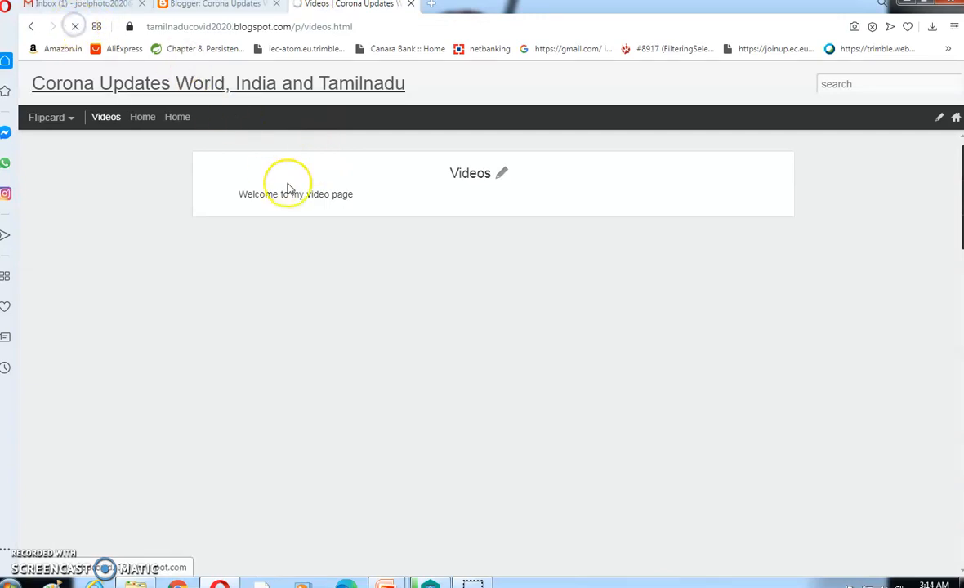